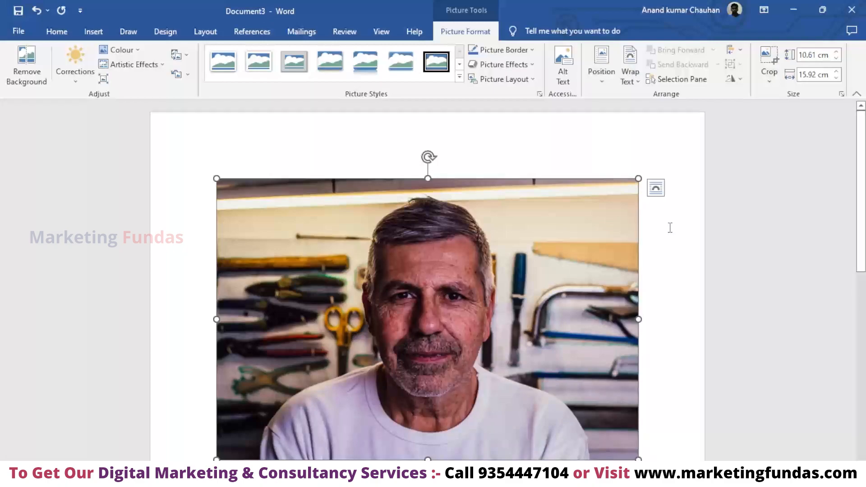
{"action": "scroll", "coordinate": [449, 291], "scroll_direction": "down", "scroll_amount": 3}
{"action": "scroll", "coordinate": [445, 292], "scroll_direction": "up", "scroll_amount": 3}
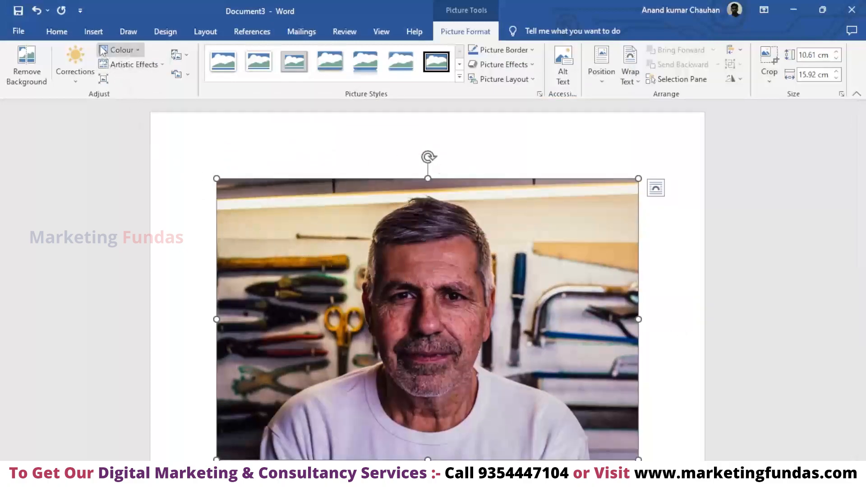
{"action": "left_click", "coordinate": [96, 33]}
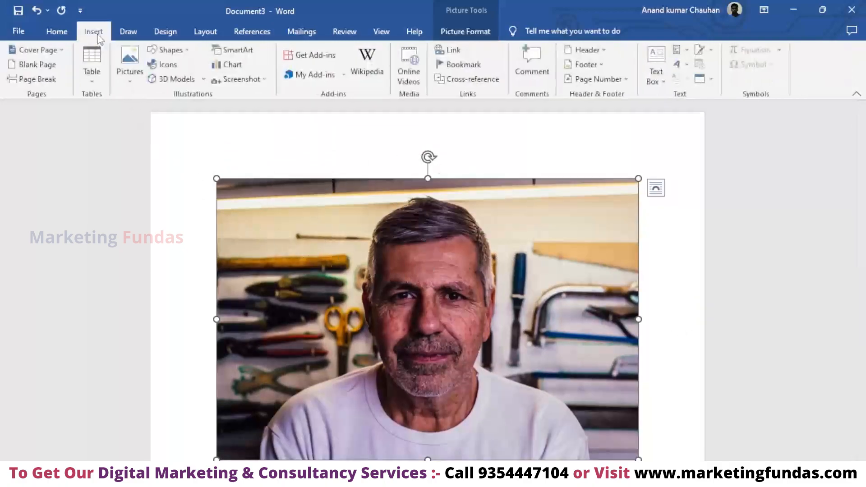
{"action": "left_click", "coordinate": [130, 77]}
{"action": "left_click", "coordinate": [77, 207]}
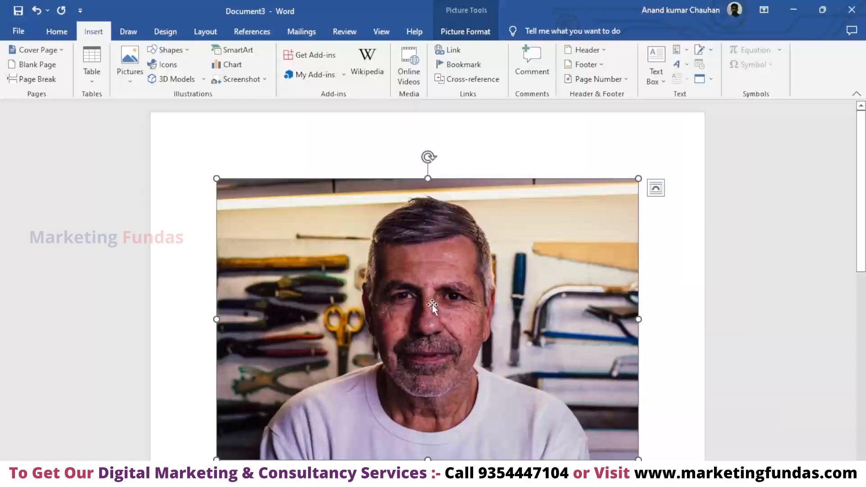
Start background removal on the portrait photo and mark the man's head outline, neckline, shoulders and shirt as areas to keep.
{"action": "double_click", "coordinate": [395, 260]}
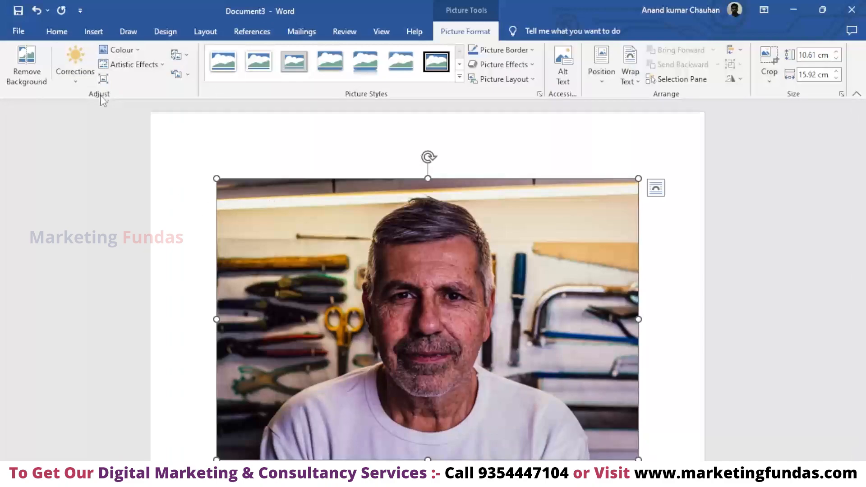
{"action": "left_click", "coordinate": [31, 82]}
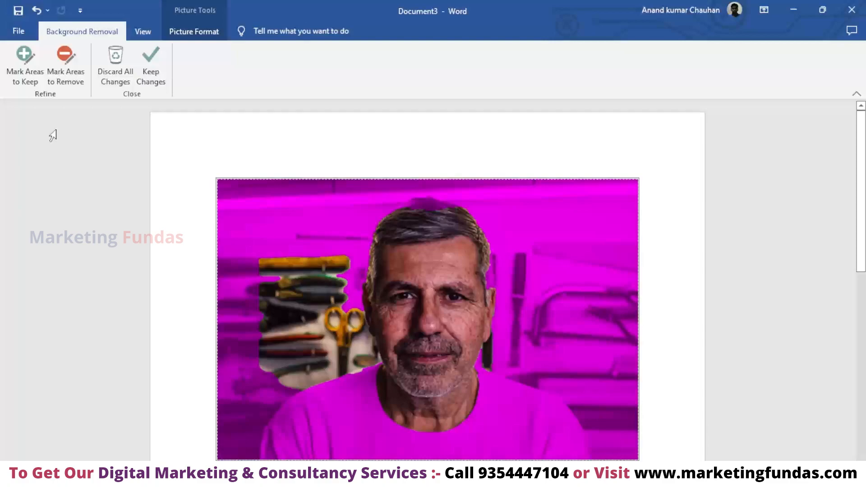
{"action": "left_click", "coordinate": [32, 77]}
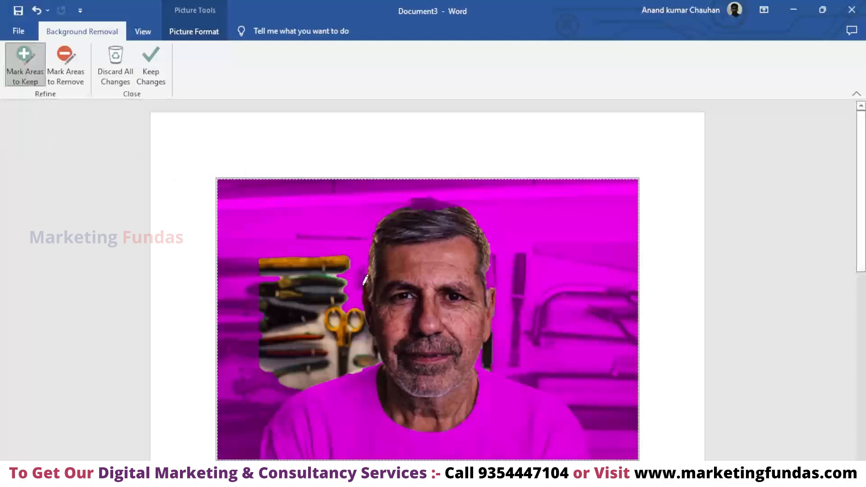
{"action": "mouse_move", "coordinate": [363, 283]}
{"action": "left_mouse_down"}
{"action": "mouse_move", "coordinate": [372, 223]}
{"action": "mouse_move", "coordinate": [388, 208]}
{"action": "mouse_move", "coordinate": [438, 189]}
{"action": "mouse_move", "coordinate": [473, 209]}
{"action": "mouse_move", "coordinate": [495, 250]}
{"action": "mouse_move", "coordinate": [498, 322]}
{"action": "mouse_move", "coordinate": [502, 293]}
{"action": "mouse_move", "coordinate": [482, 360]}
{"action": "mouse_move", "coordinate": [568, 399]}
{"action": "mouse_move", "coordinate": [591, 459]}
{"action": "left_mouse_up"}
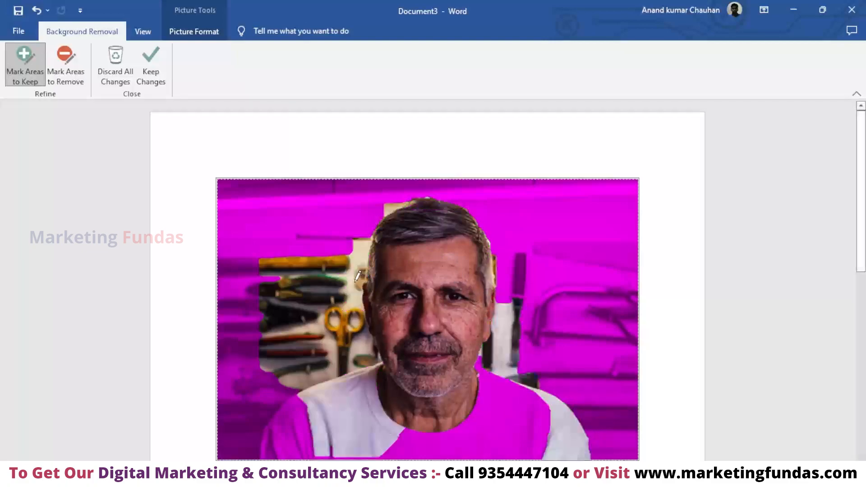
{"action": "mouse_move", "coordinate": [302, 386]}
{"action": "left_mouse_down"}
{"action": "mouse_move", "coordinate": [271, 417]}
{"action": "mouse_move", "coordinate": [263, 455]}
{"action": "left_mouse_up"}
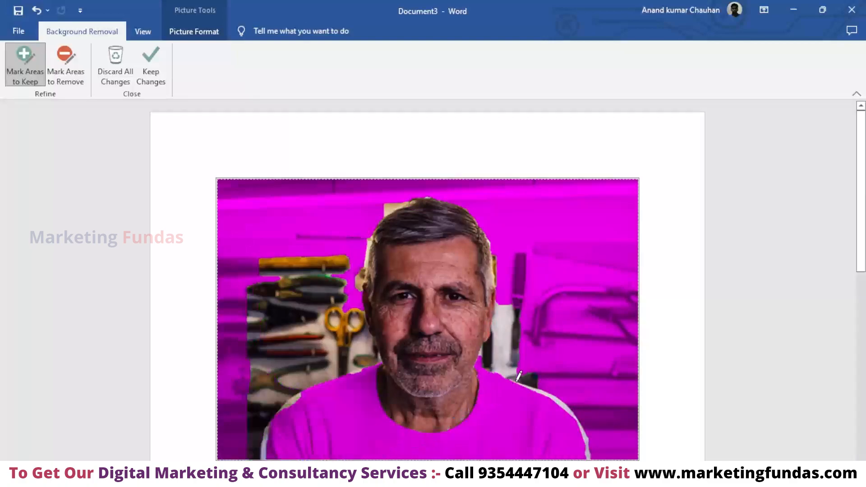
{"action": "mouse_move", "coordinate": [303, 388]}
{"action": "left_mouse_down"}
{"action": "mouse_move", "coordinate": [316, 399]}
{"action": "mouse_move", "coordinate": [383, 369]}
{"action": "mouse_move", "coordinate": [383, 401]}
{"action": "mouse_move", "coordinate": [399, 423]}
{"action": "mouse_move", "coordinate": [437, 426]}
{"action": "mouse_move", "coordinate": [471, 414]}
{"action": "mouse_move", "coordinate": [478, 359]}
{"action": "left_mouse_up"}
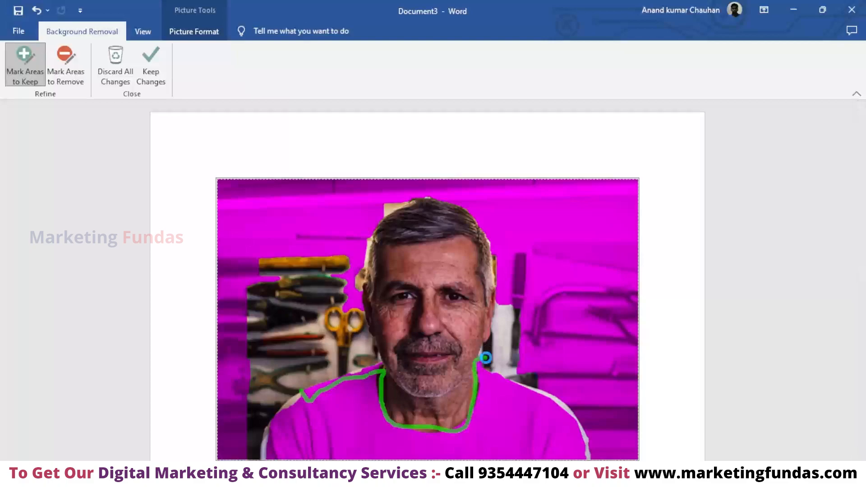
{"action": "mouse_move", "coordinate": [485, 369]}
{"action": "left_mouse_down"}
{"action": "mouse_move", "coordinate": [496, 407]}
{"action": "mouse_move", "coordinate": [550, 452]}
{"action": "left_mouse_up"}
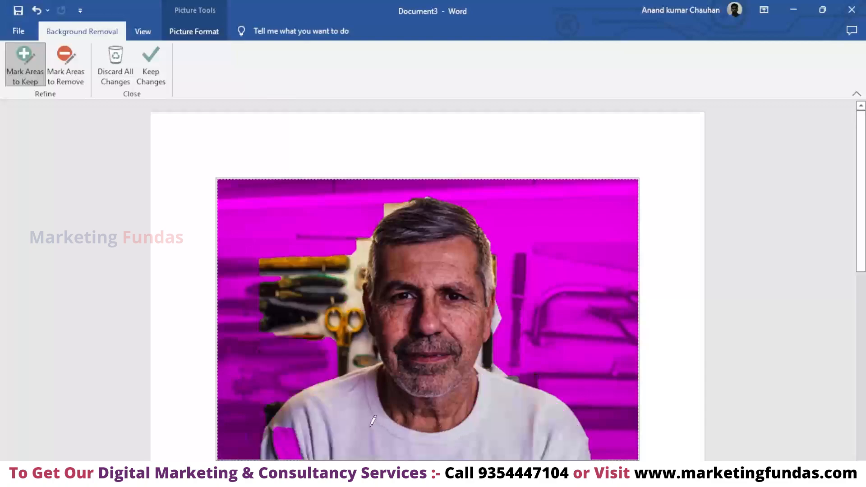
Mark the remaining sleeve patch and the edges around the face and arm as areas to keep, and keep the changes.
{"action": "mouse_move", "coordinate": [291, 419]}
{"action": "left_mouse_down"}
{"action": "mouse_move", "coordinate": [274, 431]}
{"action": "mouse_move", "coordinate": [277, 458]}
{"action": "mouse_move", "coordinate": [303, 456]}
{"action": "mouse_move", "coordinate": [310, 412]}
{"action": "mouse_move", "coordinate": [292, 405]}
{"action": "left_mouse_up"}
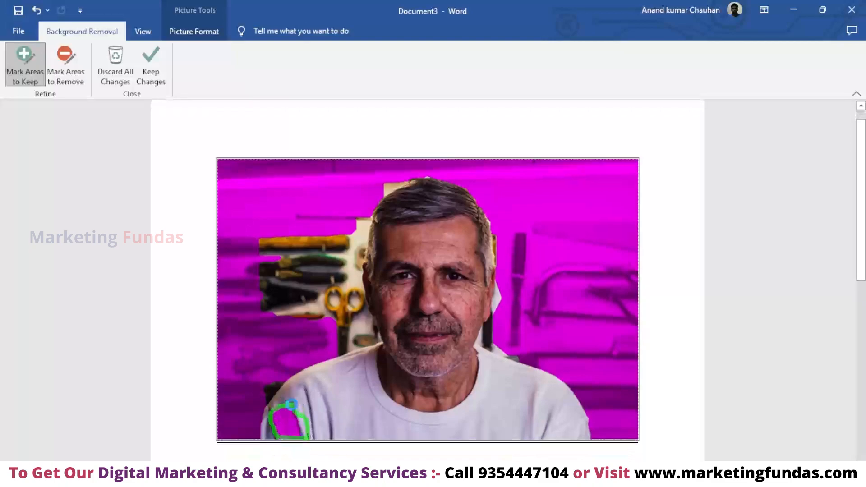
{"action": "mouse_move", "coordinate": [301, 404]}
{"action": "left_mouse_down"}
{"action": "mouse_move", "coordinate": [282, 407]}
{"action": "mouse_move", "coordinate": [289, 433]}
{"action": "mouse_move", "coordinate": [301, 424]}
{"action": "mouse_move", "coordinate": [298, 408]}
{"action": "mouse_move", "coordinate": [274, 423]}
{"action": "left_mouse_up"}
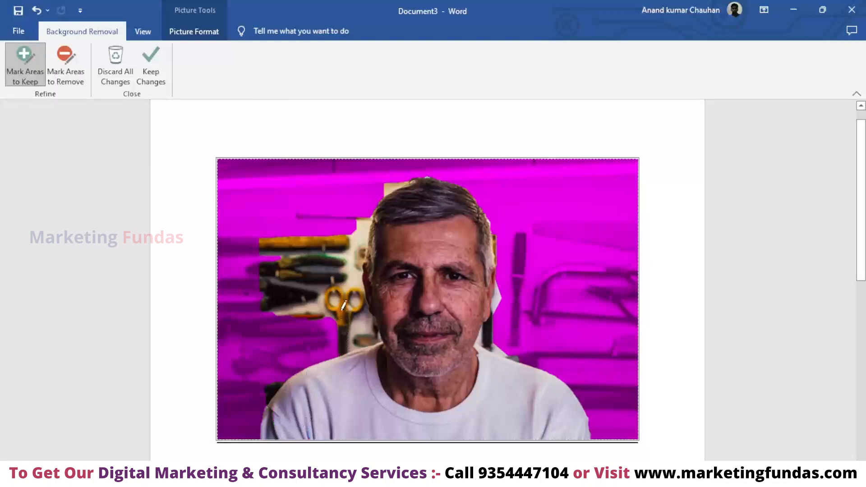
{"action": "left_click_drag", "start_coordinate": [496, 276], "coordinate": [494, 257]}
{"action": "left_click_drag", "start_coordinate": [269, 400], "coordinate": [252, 439]}
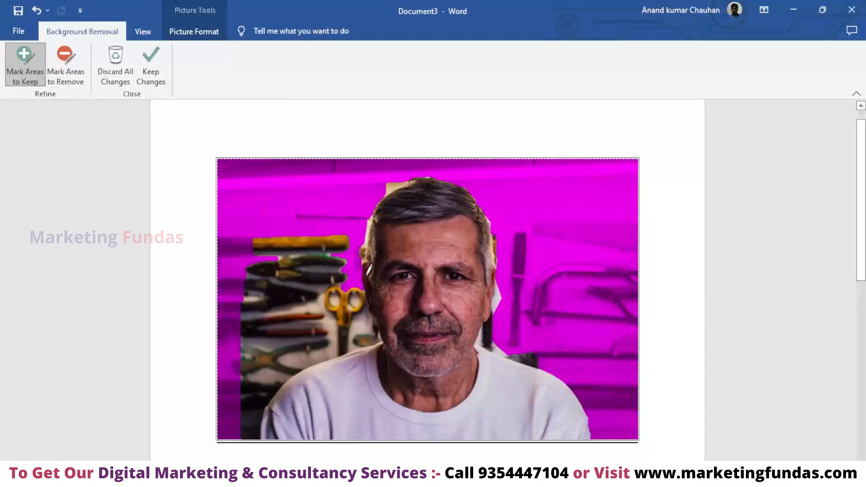
{"action": "left_click", "coordinate": [159, 69]}
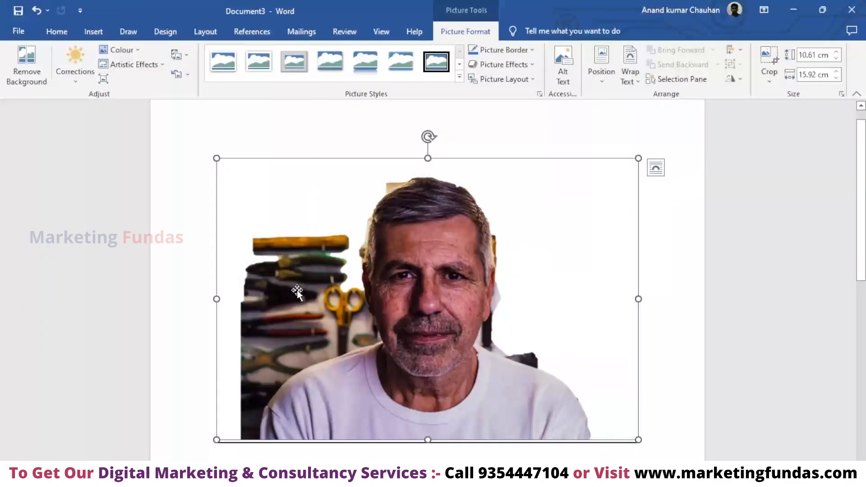
Reopen background removal, mark the tools and leftover patches around the man's head and neck as areas to remove, and keep the changes.
{"action": "left_click", "coordinate": [43, 81]}
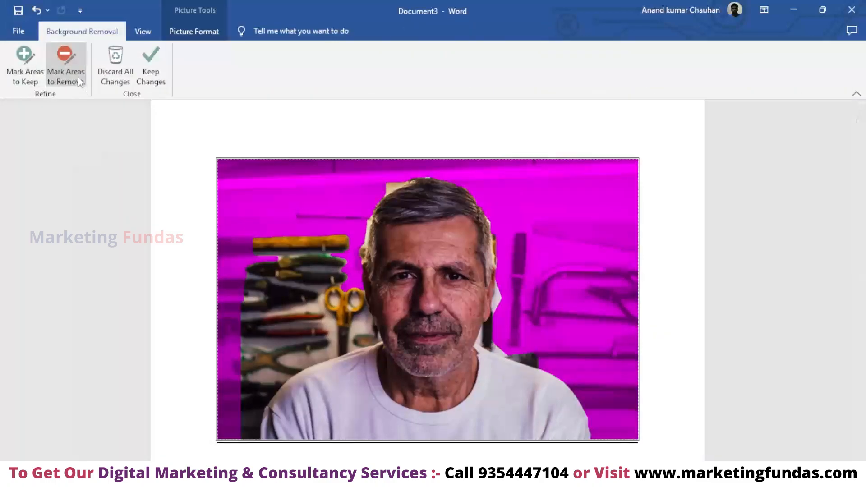
{"action": "left_click", "coordinate": [77, 81]}
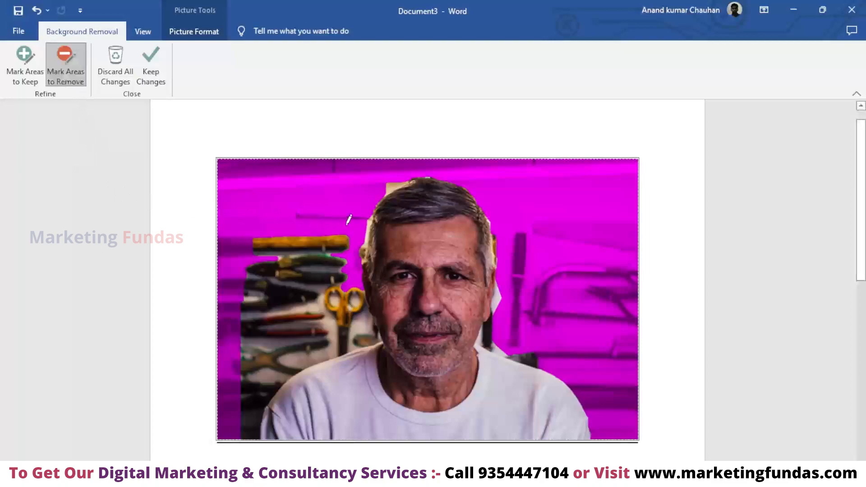
{"action": "mouse_move", "coordinate": [352, 236]}
{"action": "left_mouse_down"}
{"action": "mouse_move", "coordinate": [344, 287]}
{"action": "mouse_move", "coordinate": [359, 290]}
{"action": "mouse_move", "coordinate": [373, 325]}
{"action": "mouse_move", "coordinate": [282, 378]}
{"action": "mouse_move", "coordinate": [252, 430]}
{"action": "left_mouse_up"}
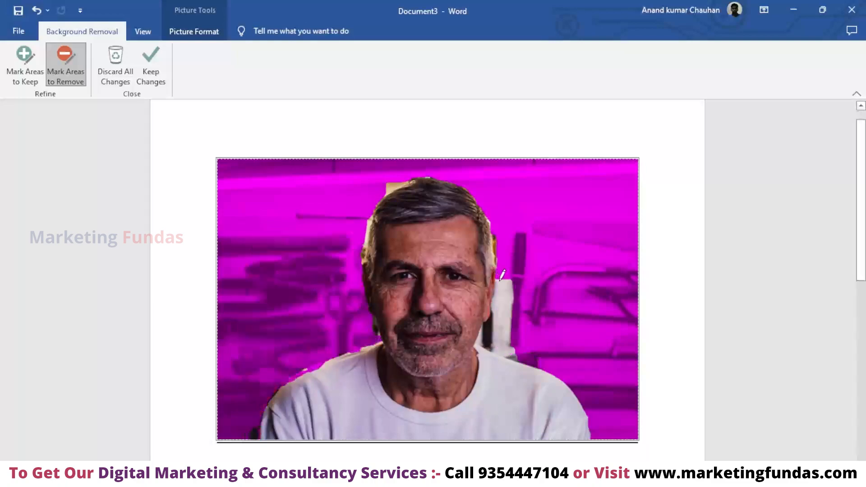
{"action": "mouse_move", "coordinate": [499, 279]}
{"action": "left_mouse_down"}
{"action": "mouse_move", "coordinate": [493, 351]}
{"action": "mouse_move", "coordinate": [520, 352]}
{"action": "mouse_move", "coordinate": [520, 361]}
{"action": "left_mouse_up"}
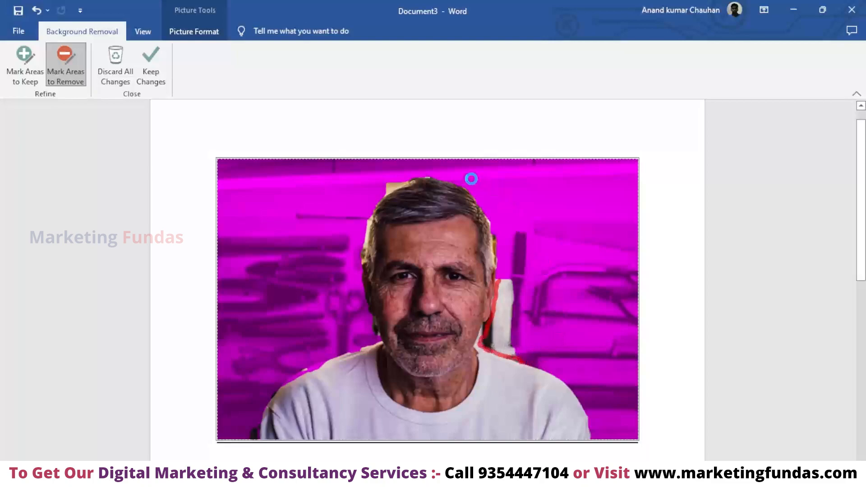
{"action": "left_click_drag", "start_coordinate": [404, 183], "coordinate": [387, 189]}
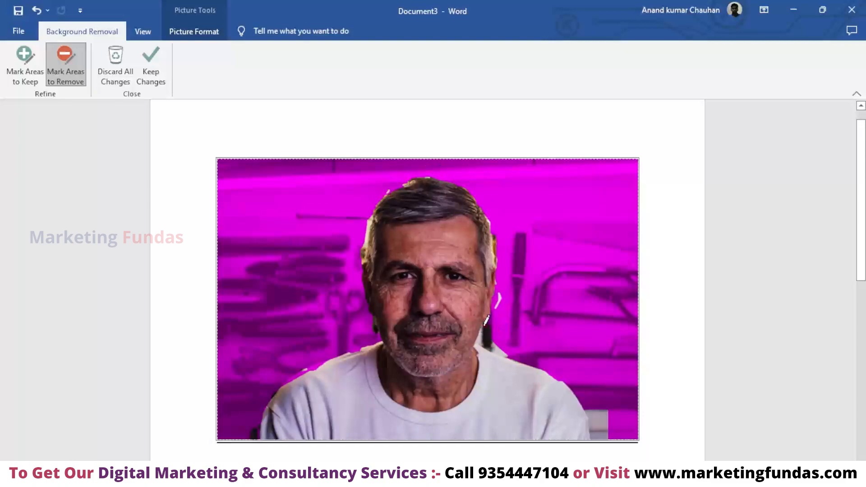
{"action": "left_click_drag", "start_coordinate": [482, 337], "coordinate": [507, 359]}
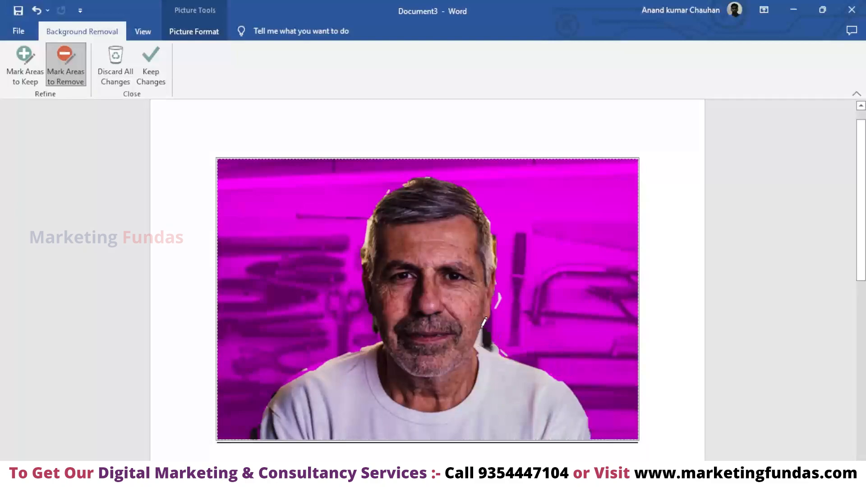
{"action": "left_click_drag", "start_coordinate": [496, 350], "coordinate": [504, 354]}
{"action": "left_click", "coordinate": [156, 74]}
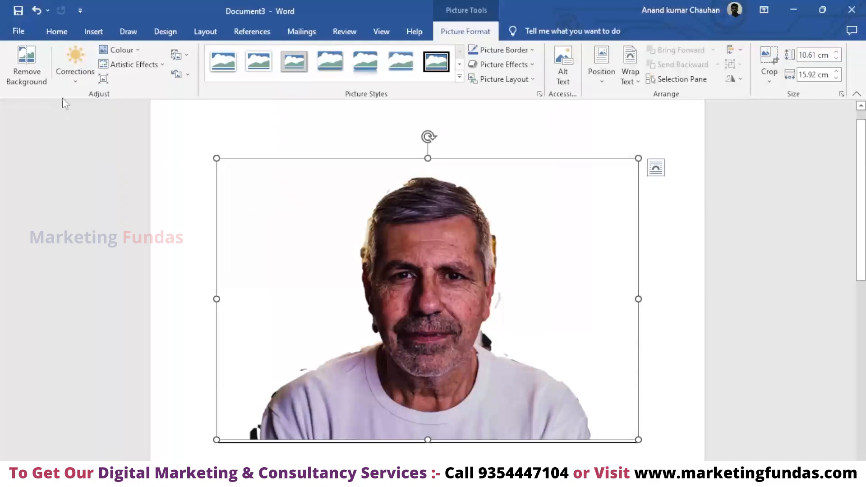
Reopen background removal and discard all its changes to restore the photo's original background.
{"action": "left_click", "coordinate": [34, 75]}
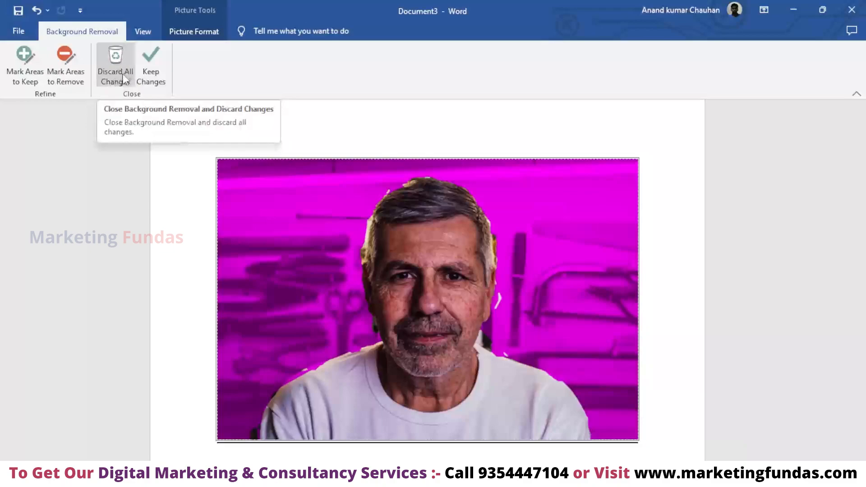
{"action": "left_click", "coordinate": [120, 68]}
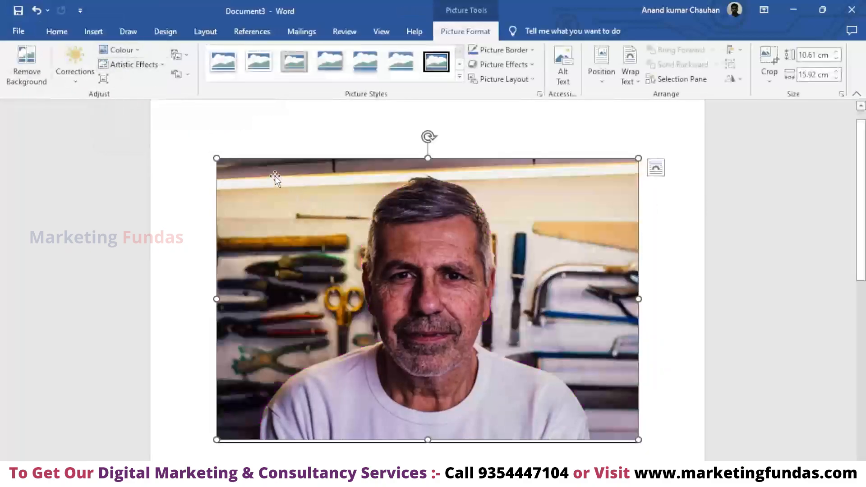
Try the strongest Soften preset and a much darker Brightness/Contrast preset on the photo.
{"action": "left_click", "coordinate": [78, 71]}
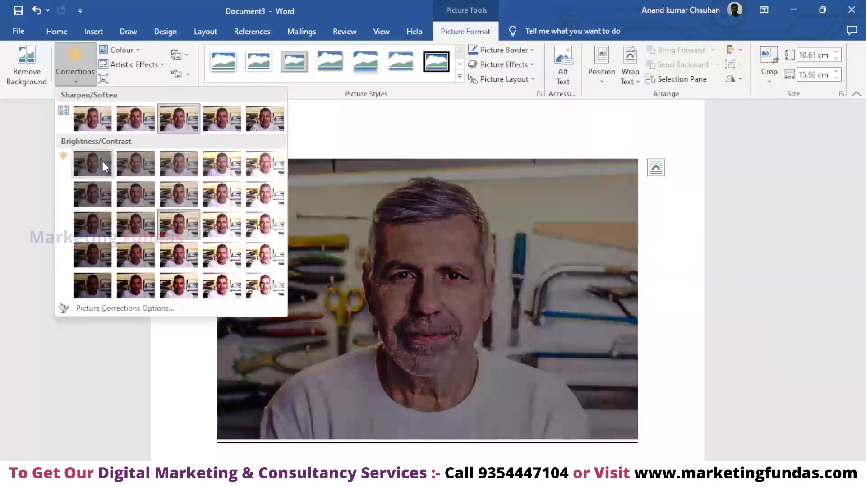
{"action": "left_click", "coordinate": [88, 119]}
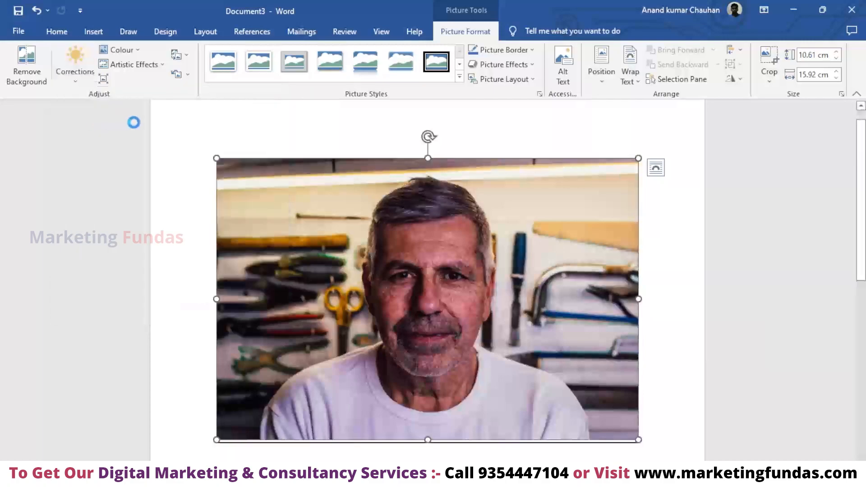
{"action": "left_click", "coordinate": [77, 66]}
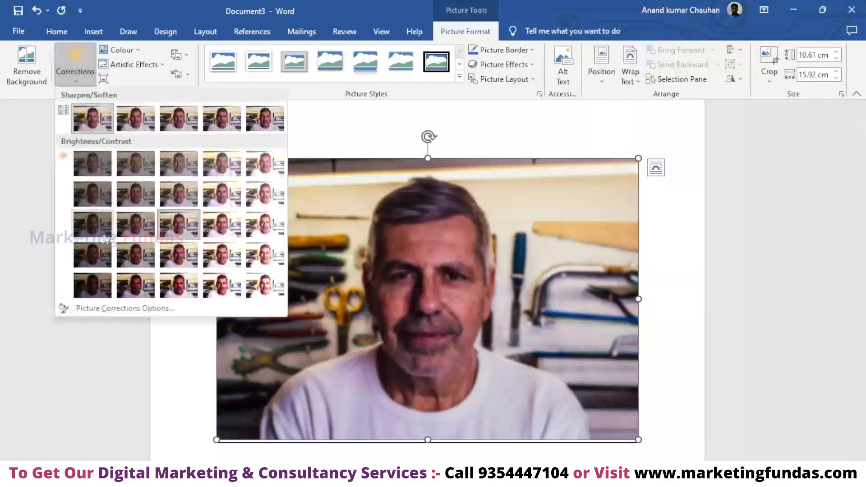
{"action": "left_click", "coordinate": [92, 255]}
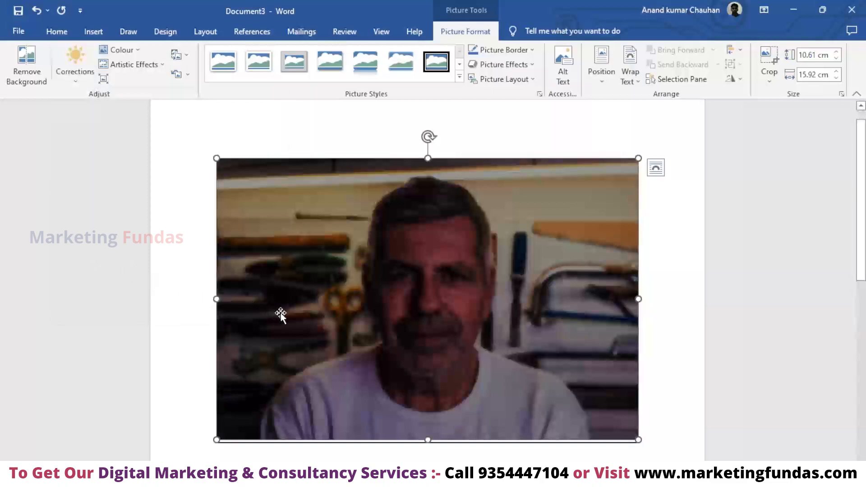
Apply the correction presets for 0% brightness with 40% contrast and for 50% sharpness to the photo.
{"action": "left_click", "coordinate": [77, 68]}
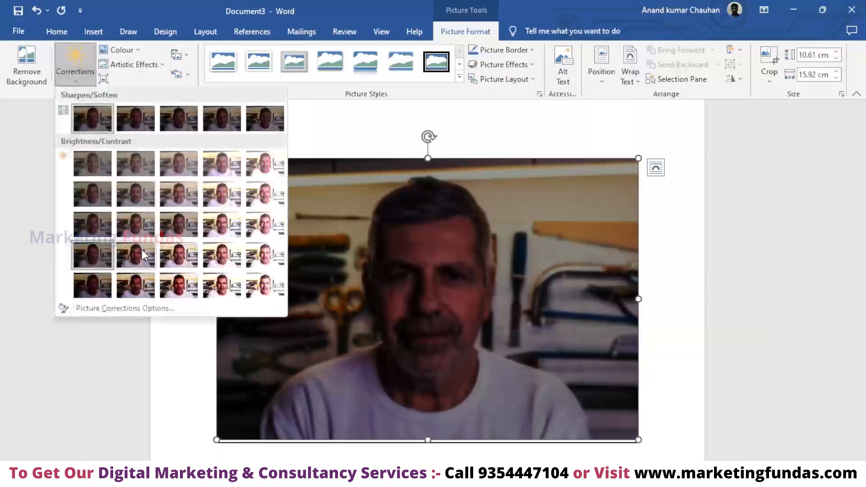
{"action": "left_click", "coordinate": [175, 282]}
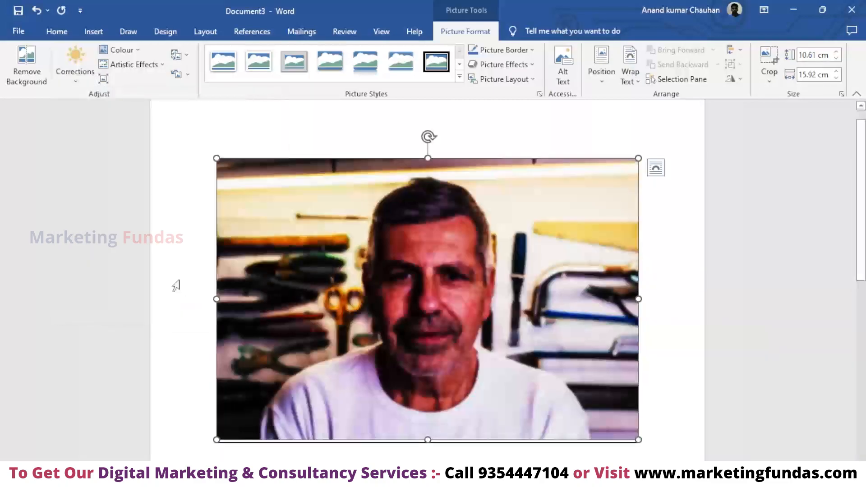
{"action": "left_click", "coordinate": [75, 65]}
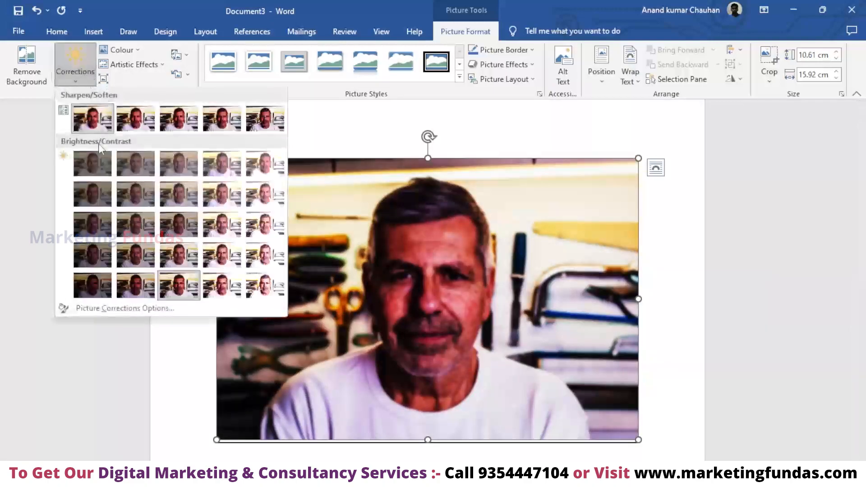
{"action": "left_click", "coordinate": [262, 113]}
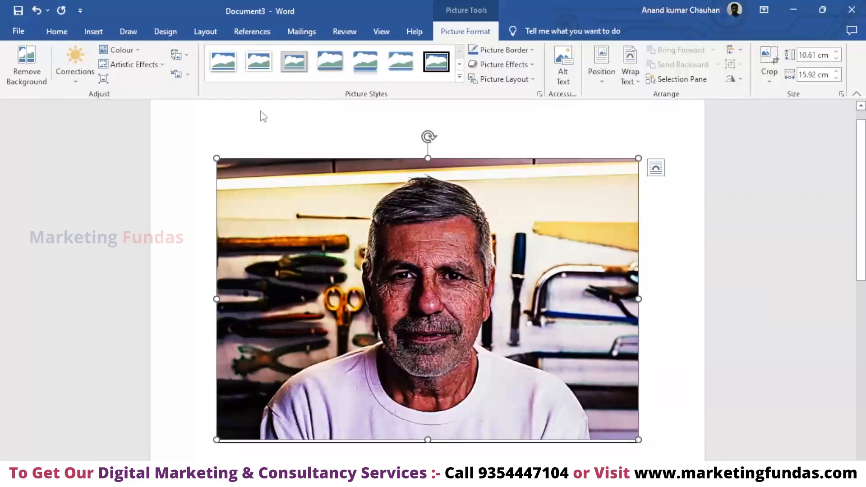
Open the detailed picture corrections options and set the photo's sharpness to -42%.
{"action": "left_click", "coordinate": [76, 79]}
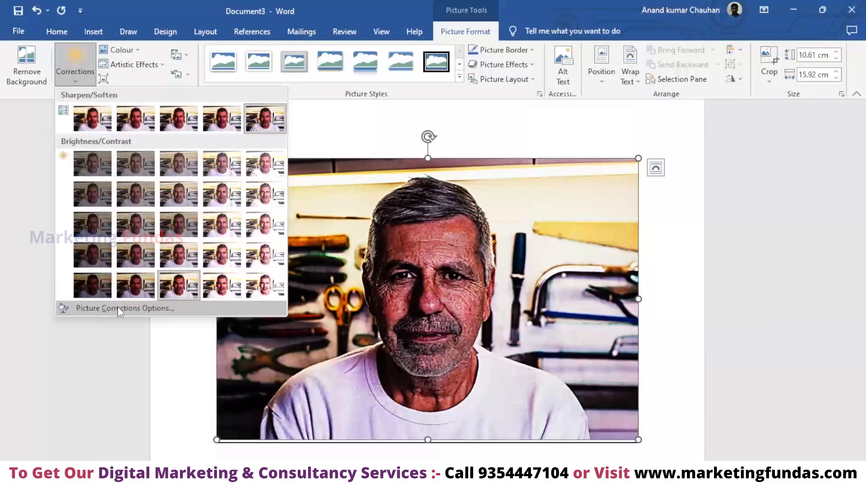
{"action": "left_click", "coordinate": [142, 309]}
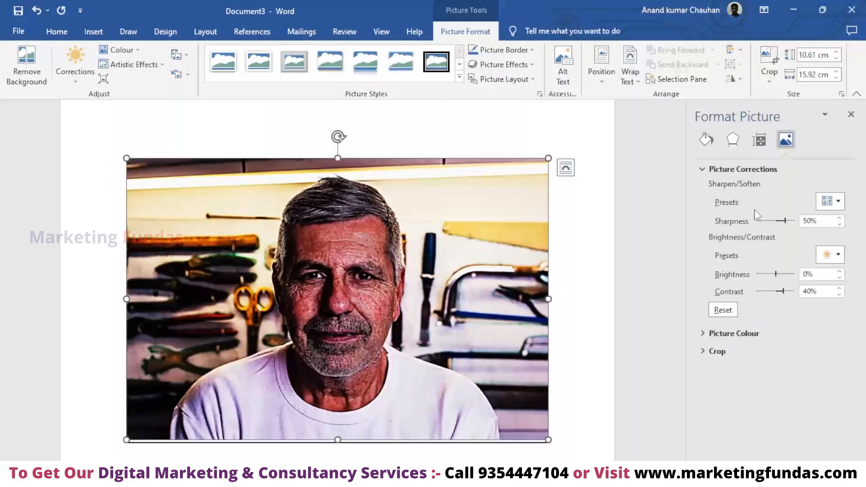
{"action": "left_click", "coordinate": [780, 221]}
{"action": "left_click_drag", "start_coordinate": [784, 221], "coordinate": [766, 220]}
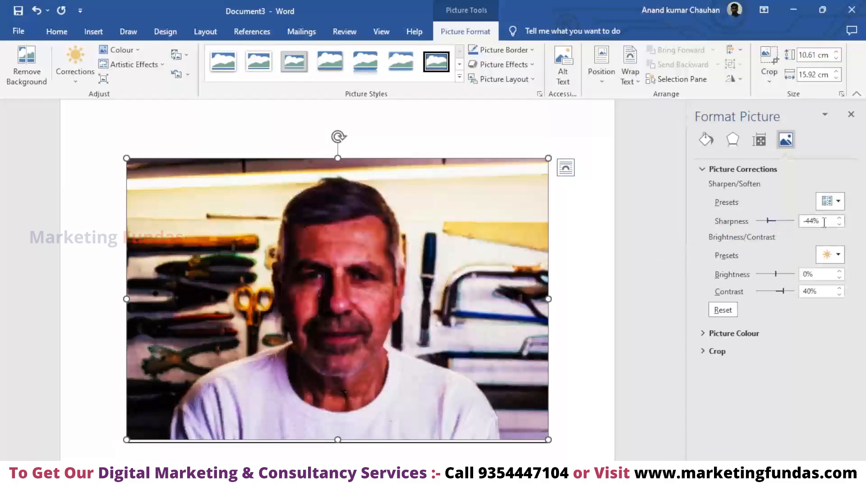
{"action": "left_click", "coordinate": [838, 219]}
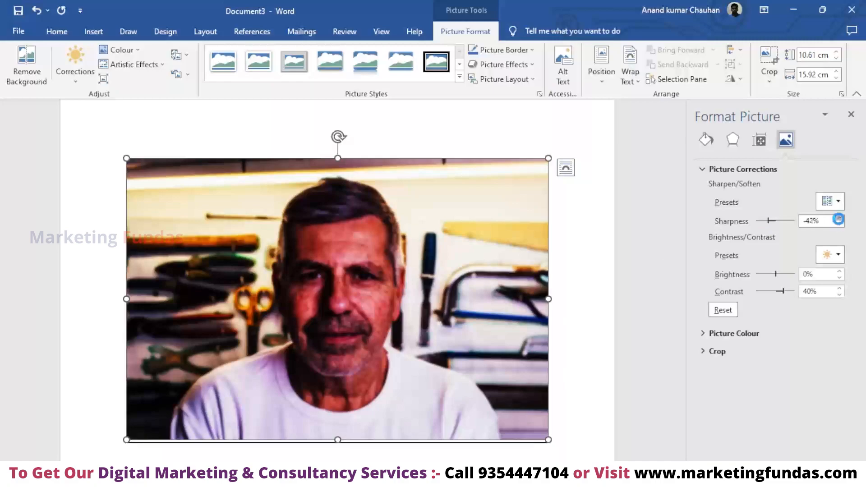
Raise the photo's sharpness to -13% in the picture corrections settings.
{"action": "left_click_drag", "start_coordinate": [771, 220], "coordinate": [788, 220]}
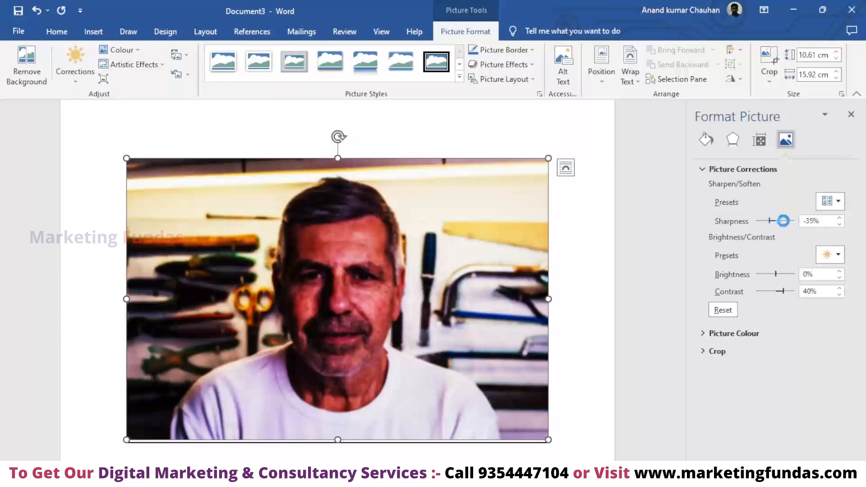
{"action": "left_click", "coordinate": [839, 218]}
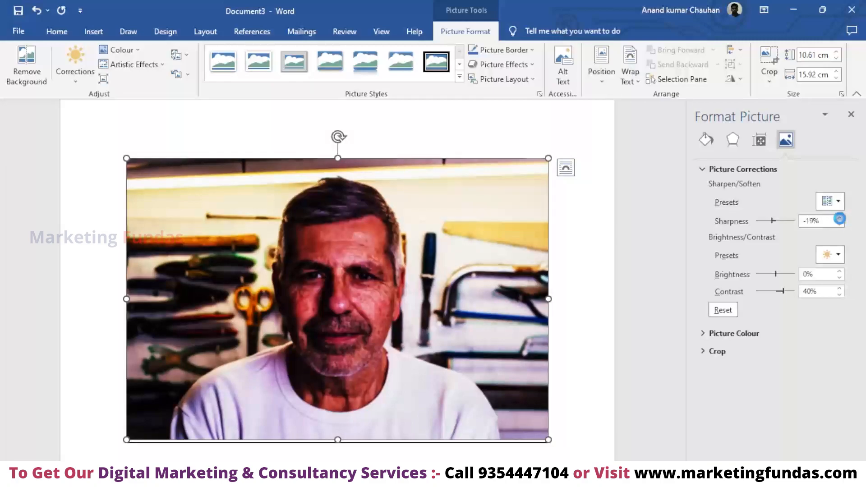
{"action": "left_click", "coordinate": [838, 219]}
{"action": "left_click", "coordinate": [839, 218]}
{"action": "left_click", "coordinate": [838, 219]}
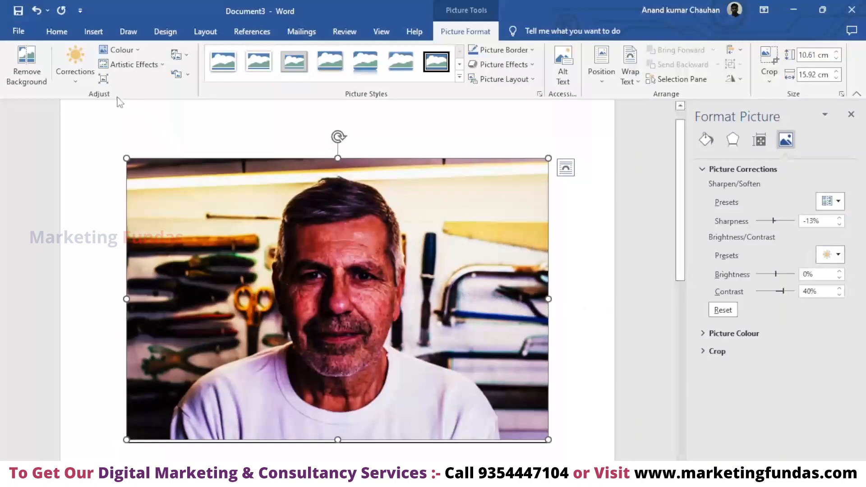
Examine the Sharpen/Soften and Brightness/Contrast presets available for the photo without applying any.
{"action": "left_click", "coordinate": [73, 77]}
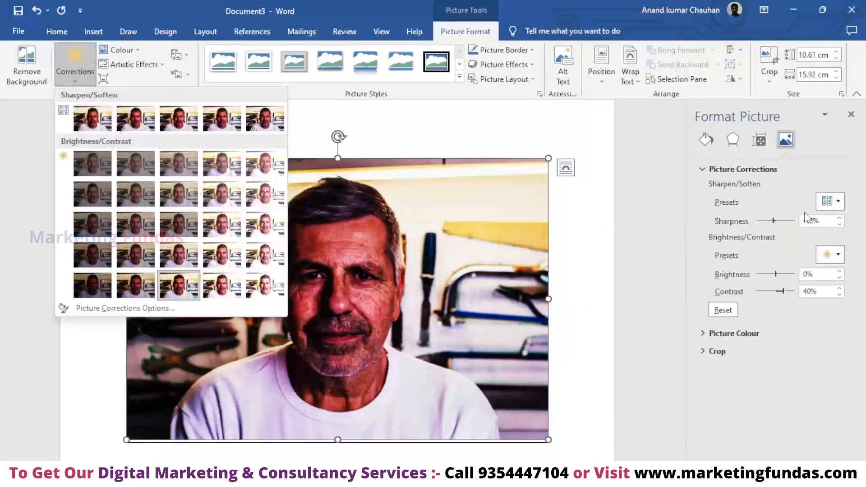
{"action": "left_click", "coordinate": [839, 202]}
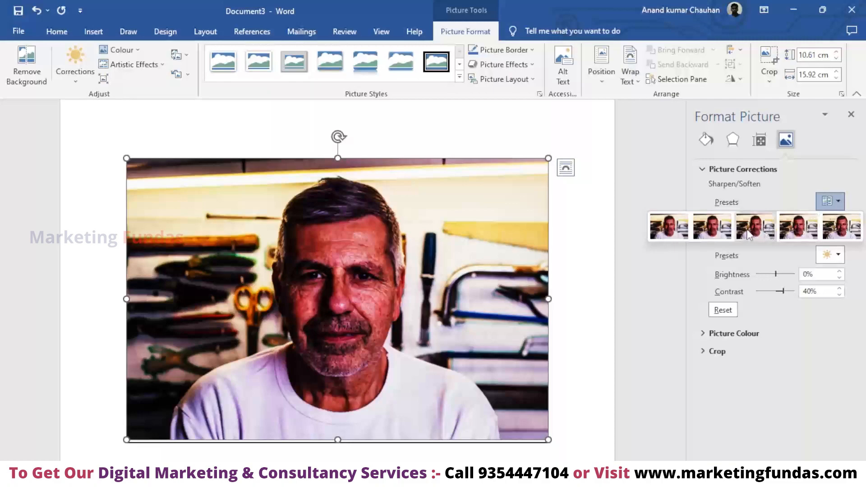
{"action": "left_click", "coordinate": [838, 201]}
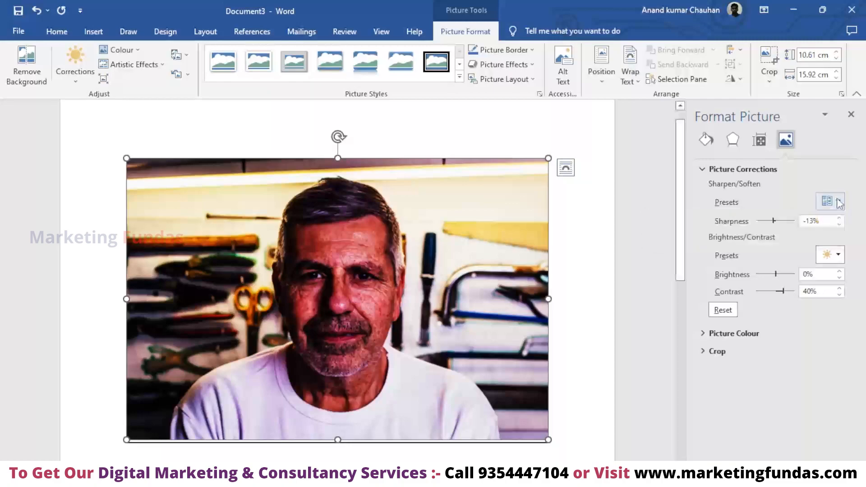
{"action": "left_click", "coordinate": [837, 255]}
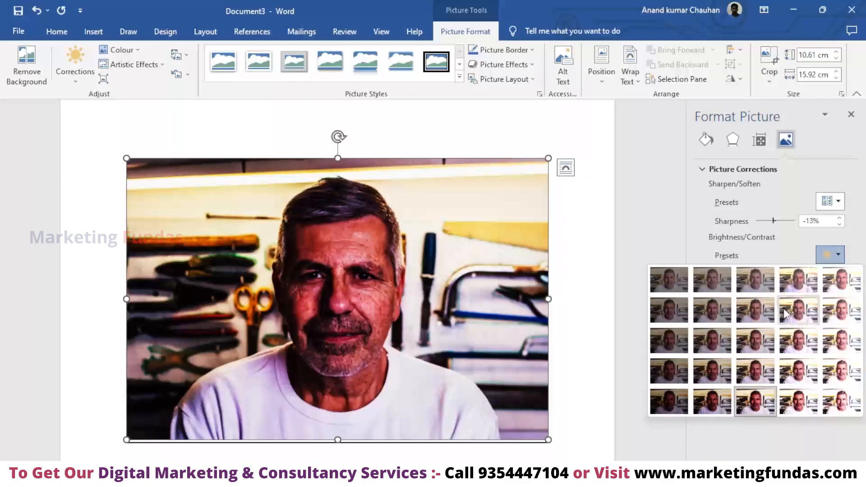
{"action": "key", "text": "Escape"}
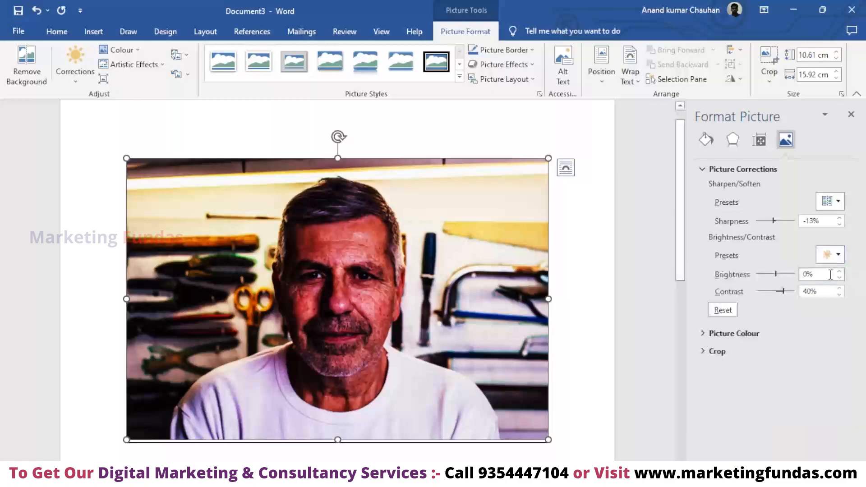
Try 37% brightness and -20% contrast on the photo, and reset all picture corrections.
{"action": "left_click_drag", "start_coordinate": [775, 274], "coordinate": [768, 297]}
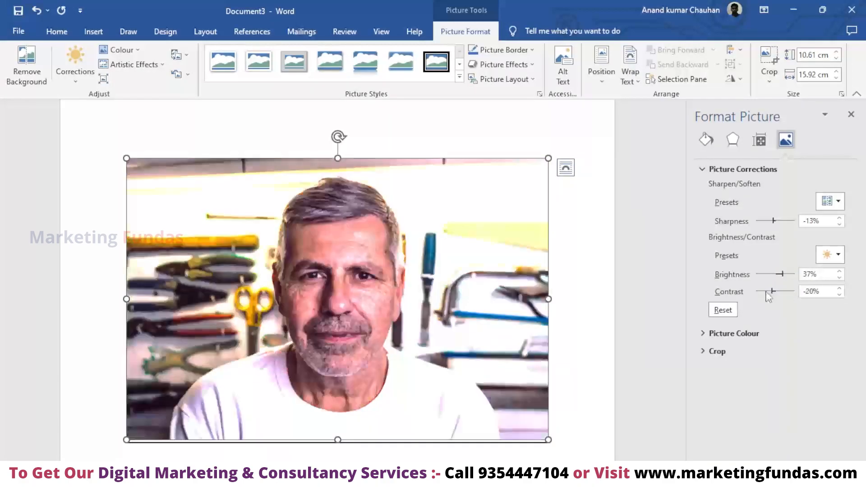
{"action": "left_click", "coordinate": [727, 311]}
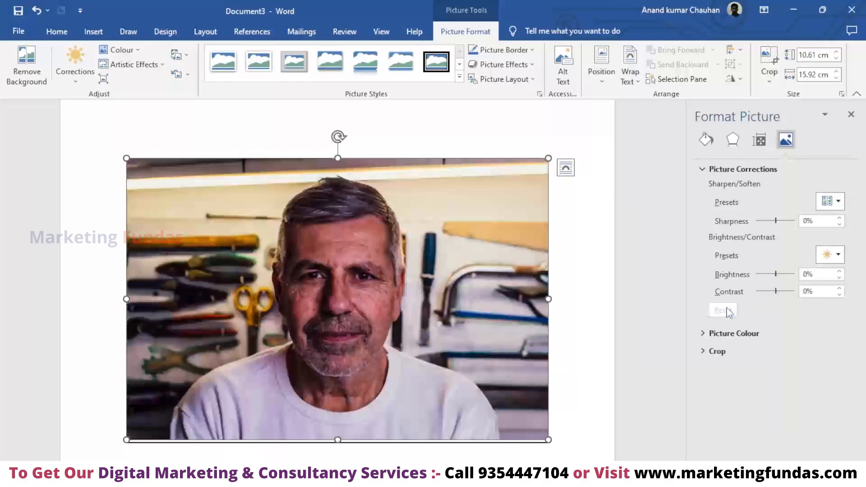
Examine the saturation, tone and recolour settings under Picture Colour and close the picture formatting options.
{"action": "left_click", "coordinate": [740, 335]}
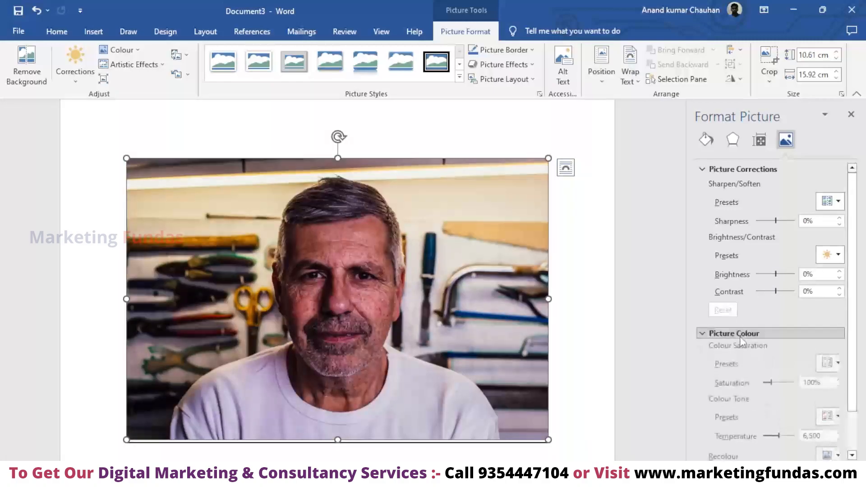
{"action": "scroll", "coordinate": [742, 342], "scroll_direction": "down", "scroll_amount": 2}
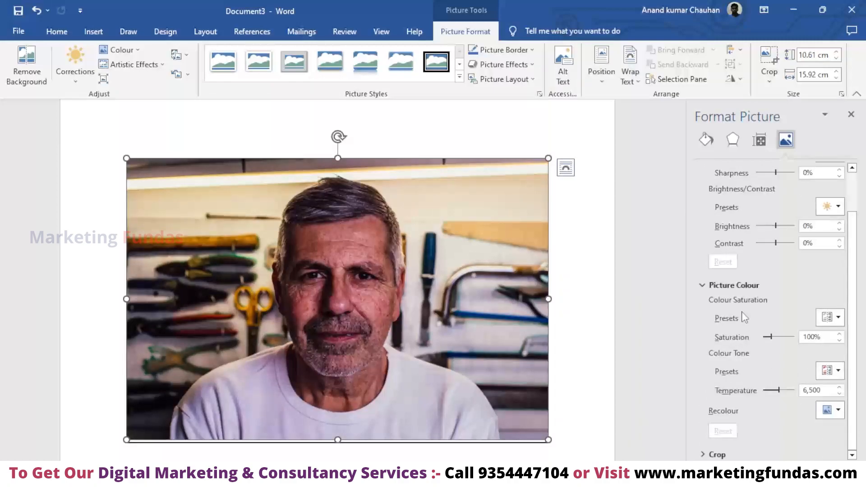
{"action": "left_click", "coordinate": [742, 286]}
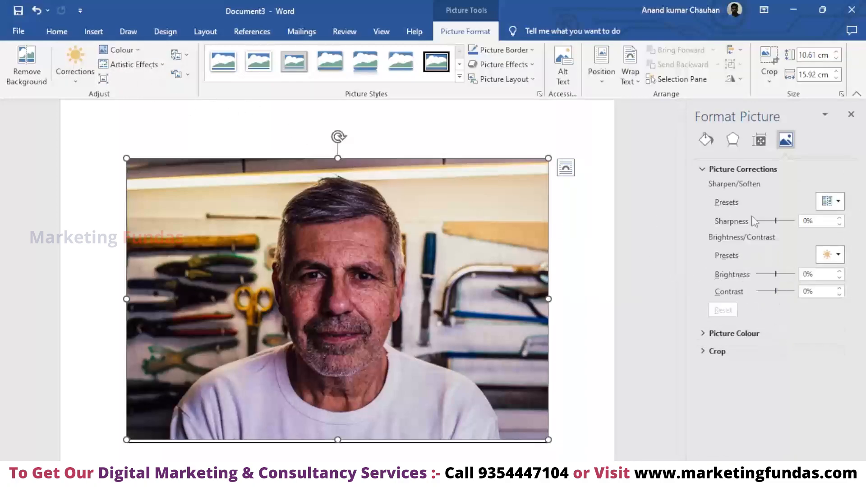
{"action": "left_click", "coordinate": [851, 114]}
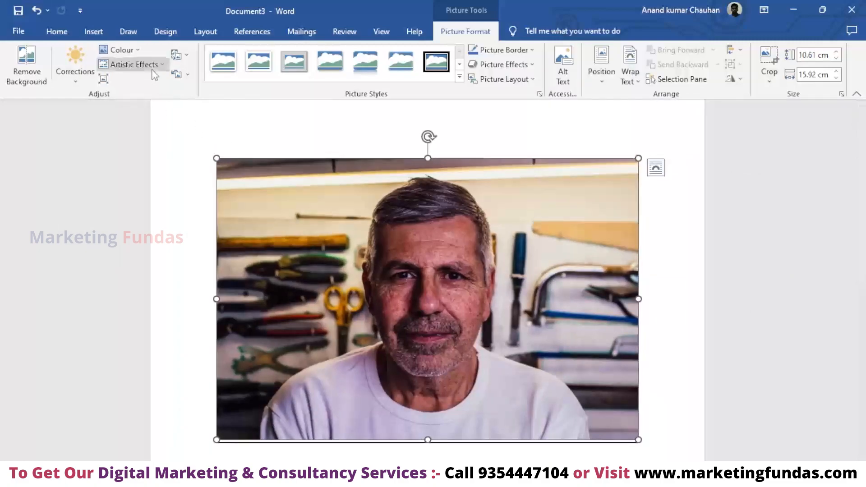
Try the lowest, the normal and the strongest Colour Saturation presets on the photo.
{"action": "left_click", "coordinate": [133, 52]}
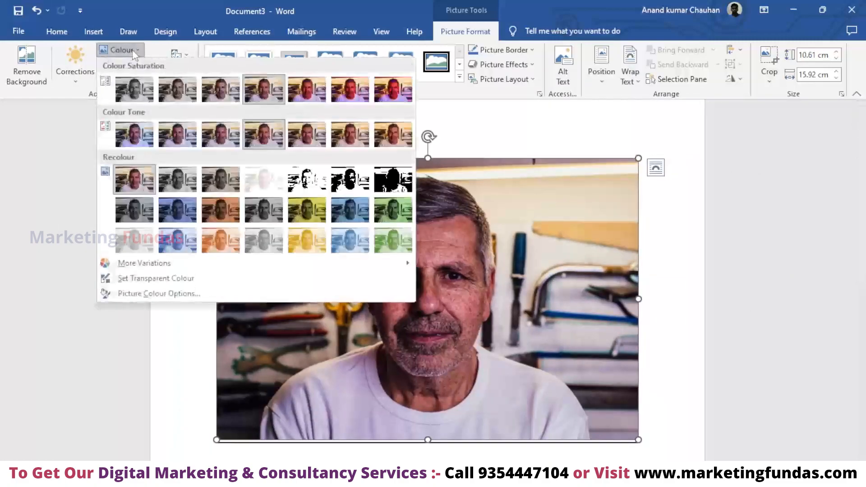
{"action": "left_click", "coordinate": [134, 88]}
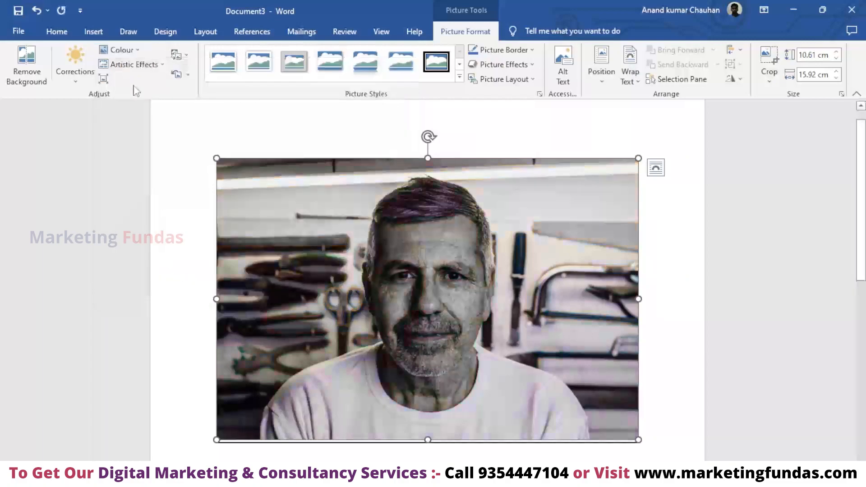
{"action": "left_click", "coordinate": [132, 50]}
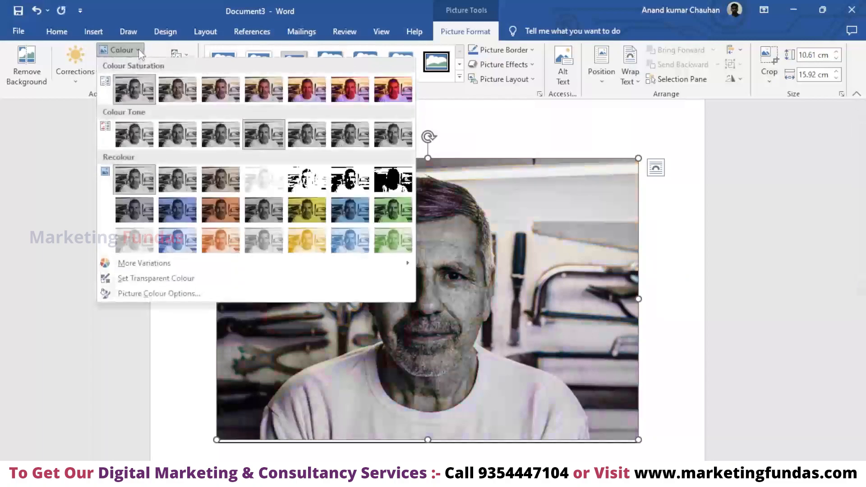
{"action": "left_click", "coordinate": [263, 96]}
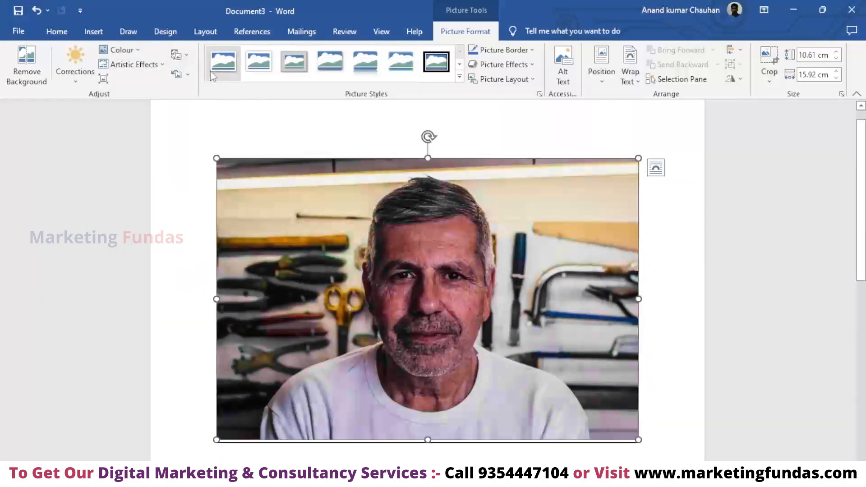
{"action": "left_click", "coordinate": [131, 50]}
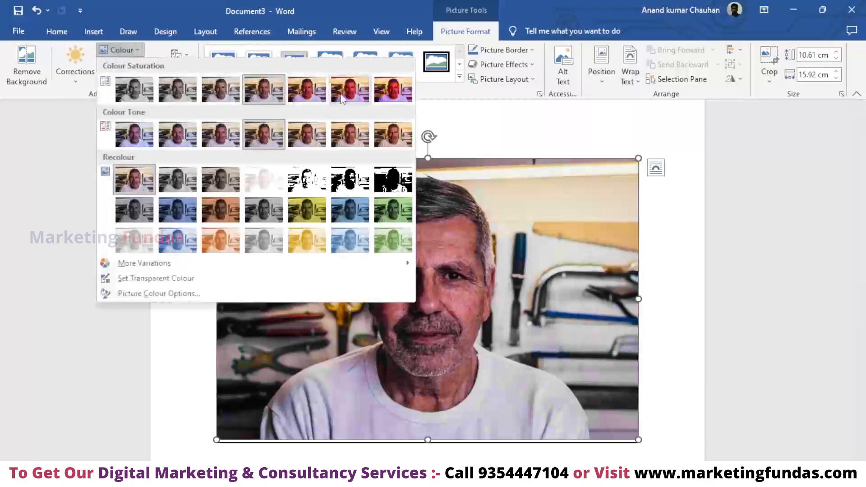
{"action": "left_click", "coordinate": [385, 86]}
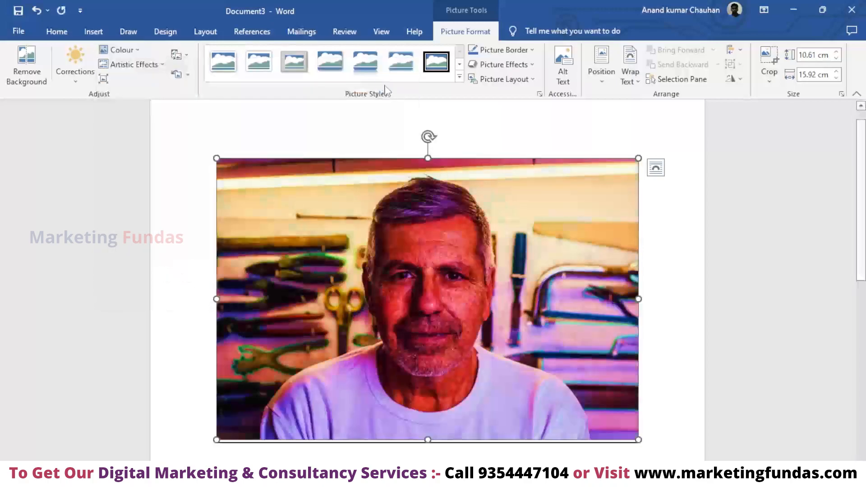
Try the black-and-white, light grey and dark yellow Recolour presets on the photo.
{"action": "left_click", "coordinate": [145, 51]}
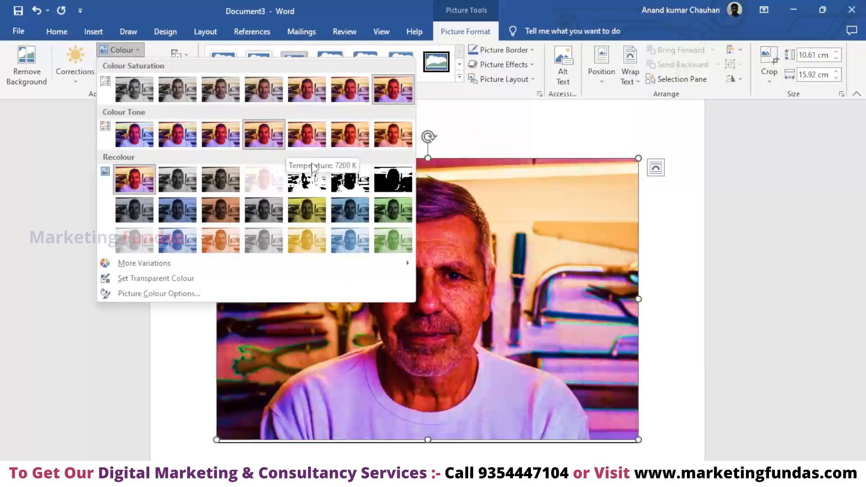
{"action": "left_click", "coordinate": [308, 190]}
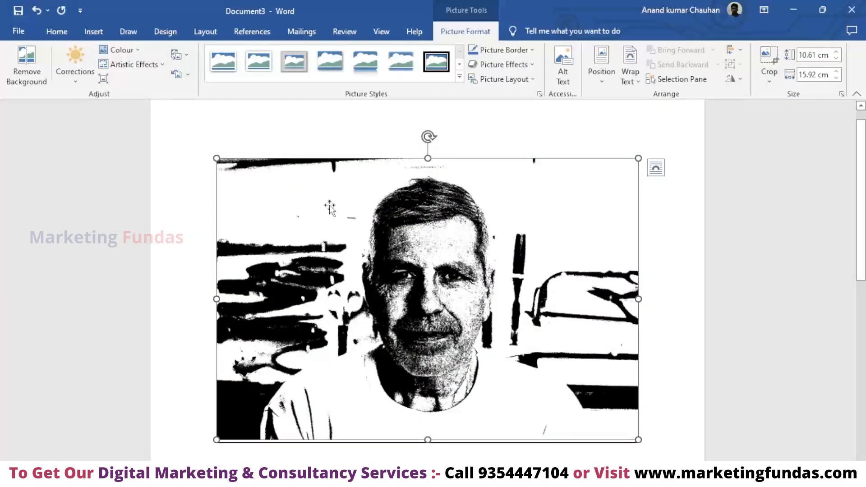
{"action": "left_click", "coordinate": [119, 49]}
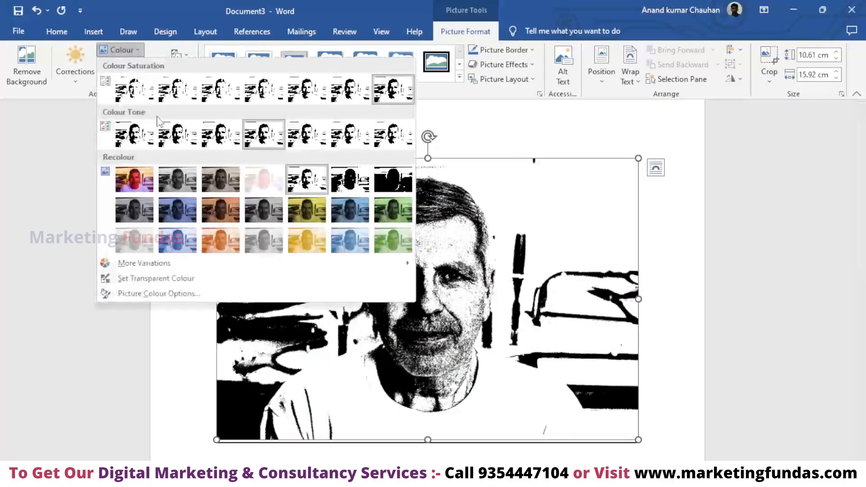
{"action": "left_click", "coordinate": [139, 241]}
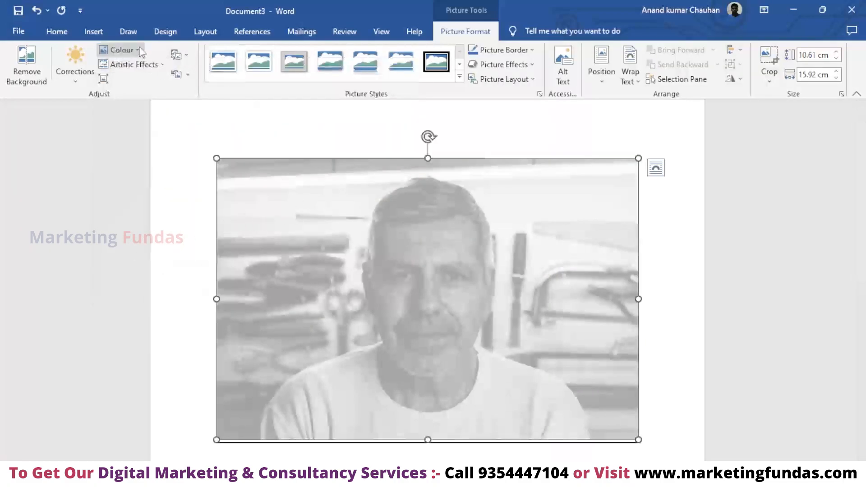
{"action": "left_click", "coordinate": [119, 51]}
{"action": "left_click", "coordinate": [302, 212]}
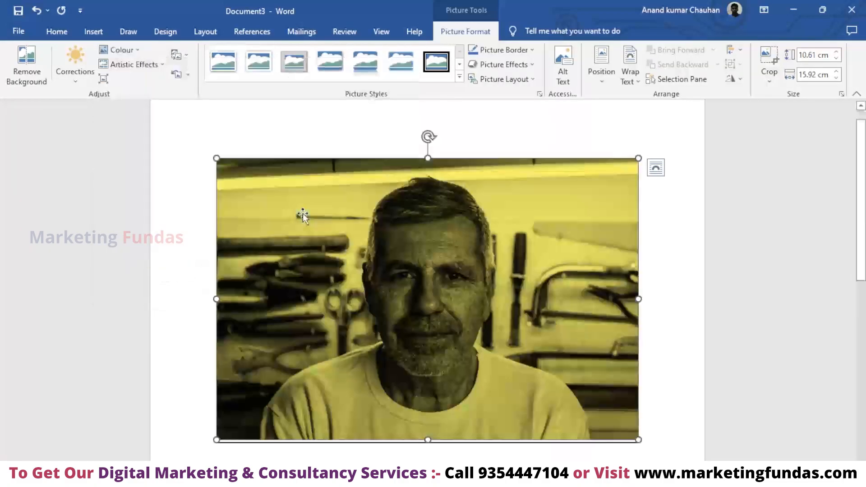
Preview more recolour variations, check the standard and custom colour choosers, and close them without choosing a colour.
{"action": "left_click", "coordinate": [118, 50]}
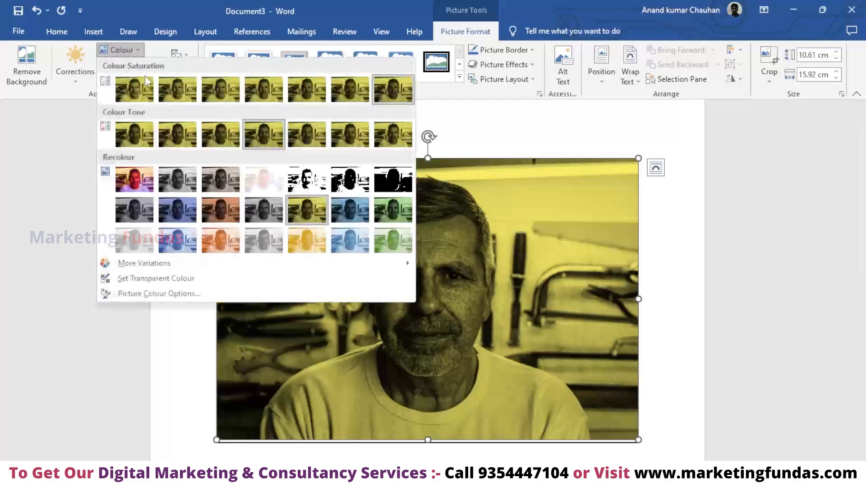
{"action": "mouse_move", "coordinate": [147, 268]}
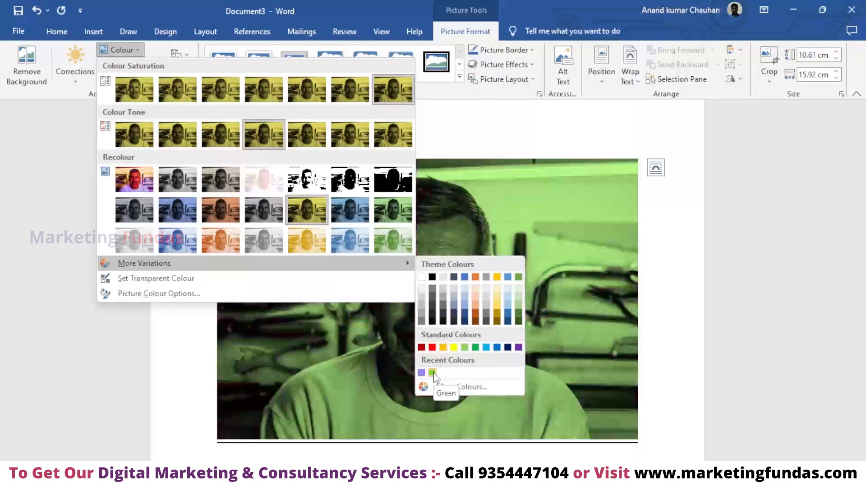
{"action": "left_click", "coordinate": [466, 387]}
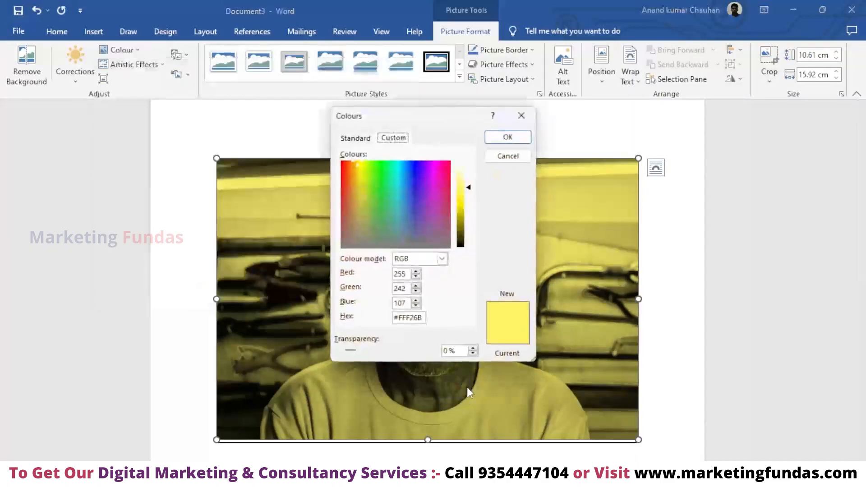
{"action": "left_click", "coordinate": [352, 140]}
{"action": "left_click", "coordinate": [396, 139]}
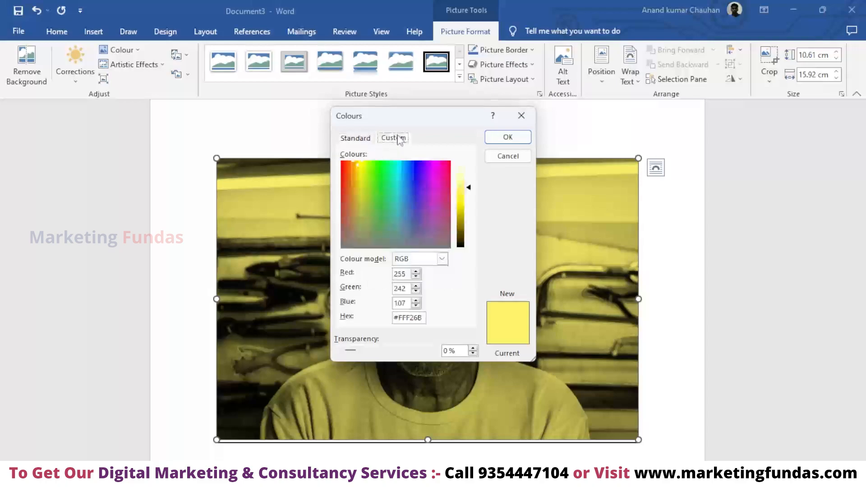
{"action": "left_click", "coordinate": [520, 116]}
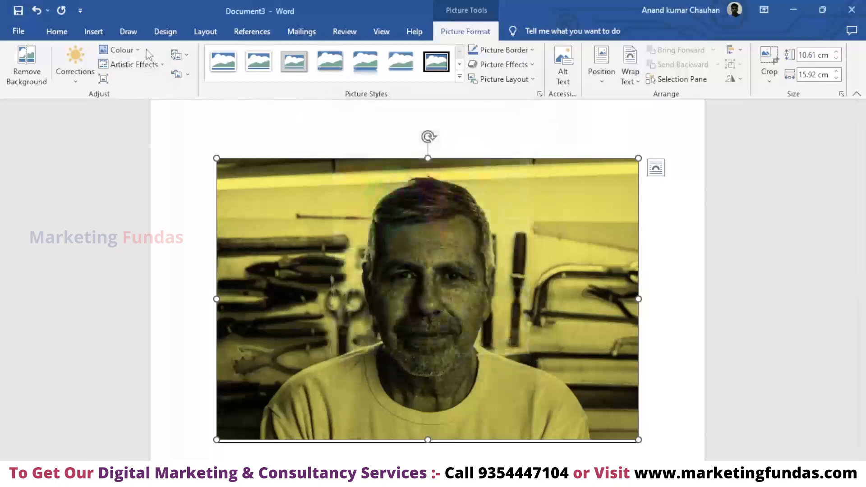
Try the Set Transparent Colour option and undo the recent recolouring back to the black-and-white version.
{"action": "left_click", "coordinate": [119, 49]}
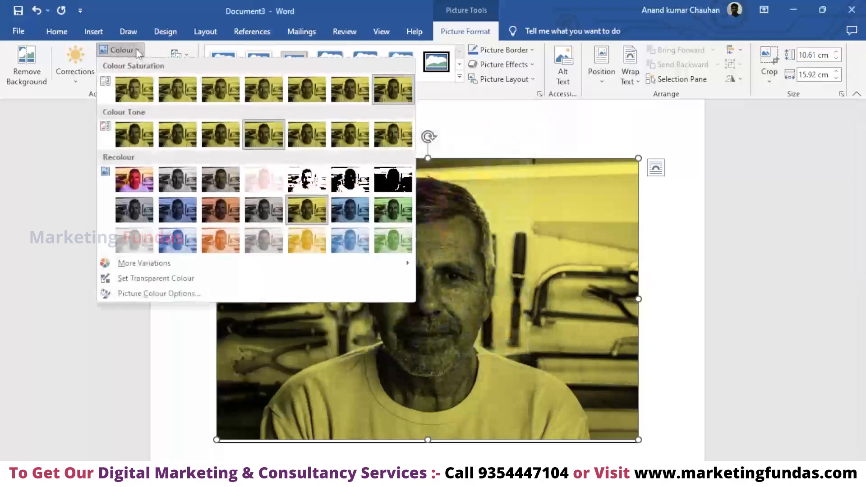
{"action": "left_click", "coordinate": [191, 279]}
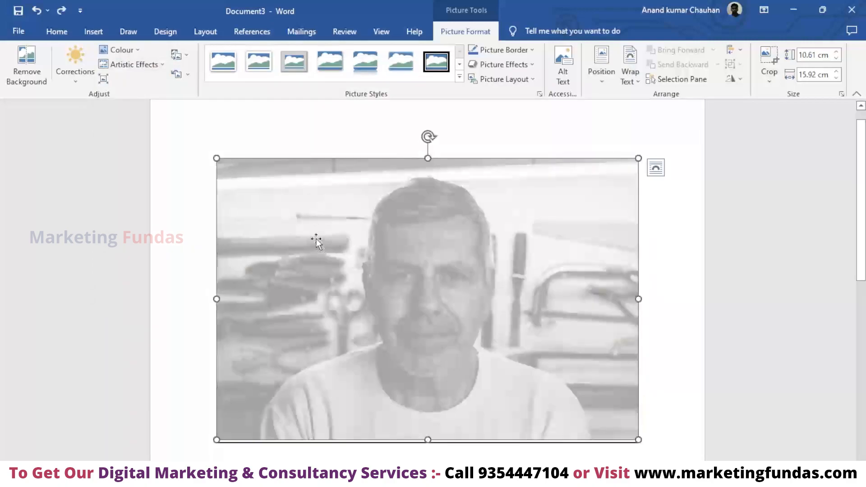
{"action": "key", "text": "ctrl+z"}
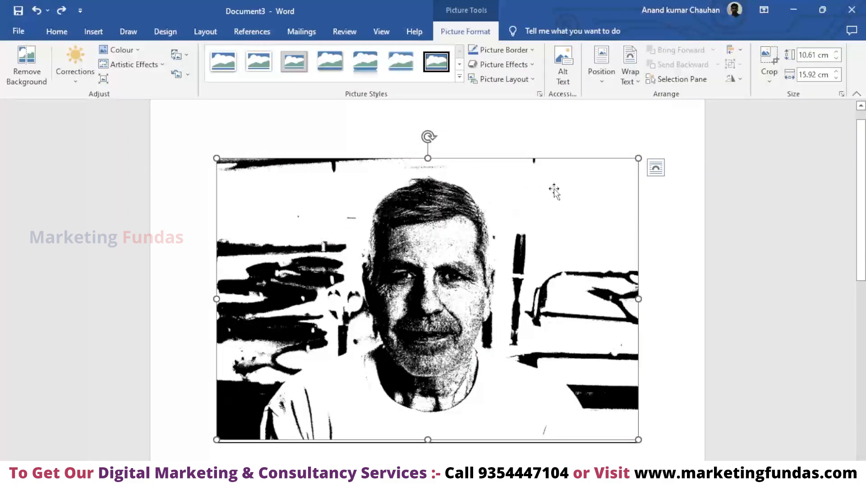
Delete the portrait photo and insert the picture 52104 from the Downloads folder in its place.
{"action": "key", "text": "Delete"}
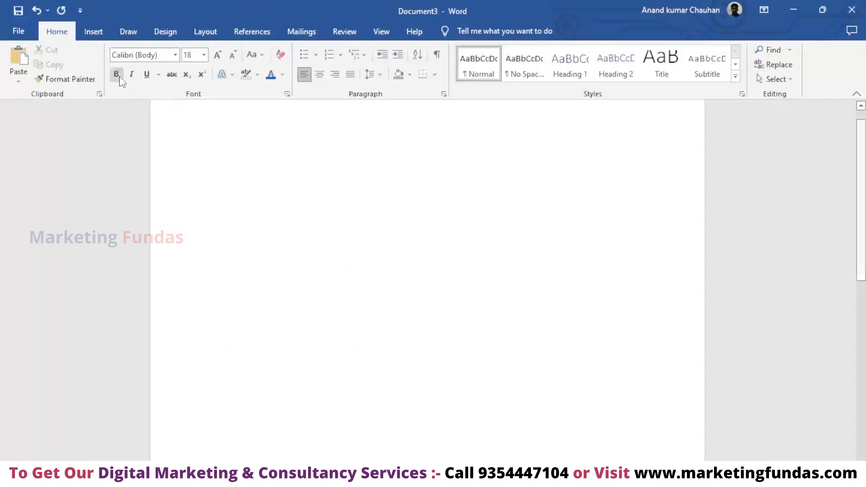
{"action": "left_click", "coordinate": [93, 33]}
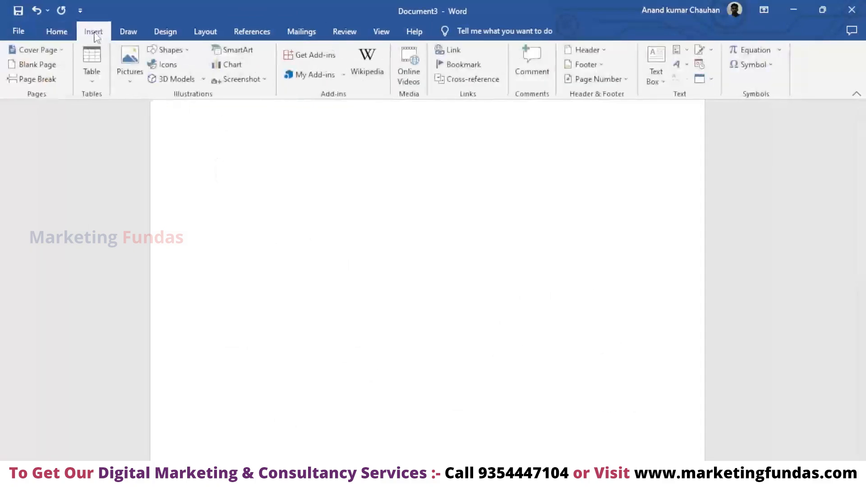
{"action": "left_click", "coordinate": [129, 63]}
{"action": "left_click", "coordinate": [150, 111]}
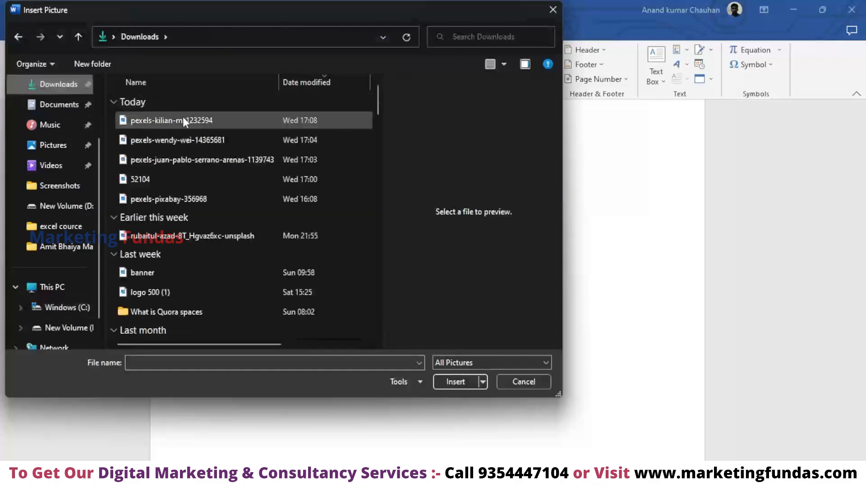
{"action": "left_click", "coordinate": [197, 174]}
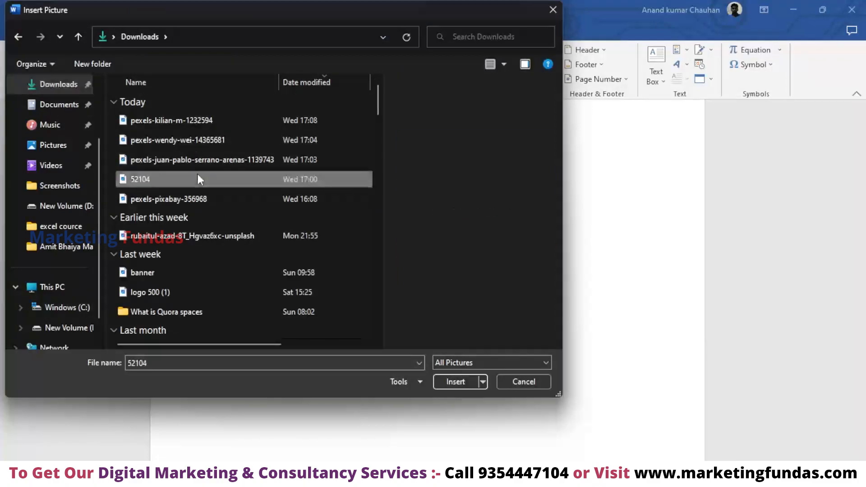
{"action": "left_click", "coordinate": [461, 381]}
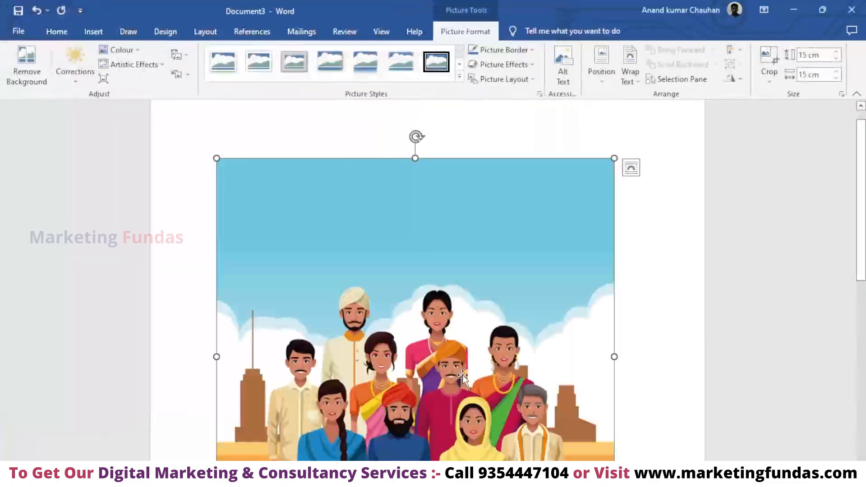